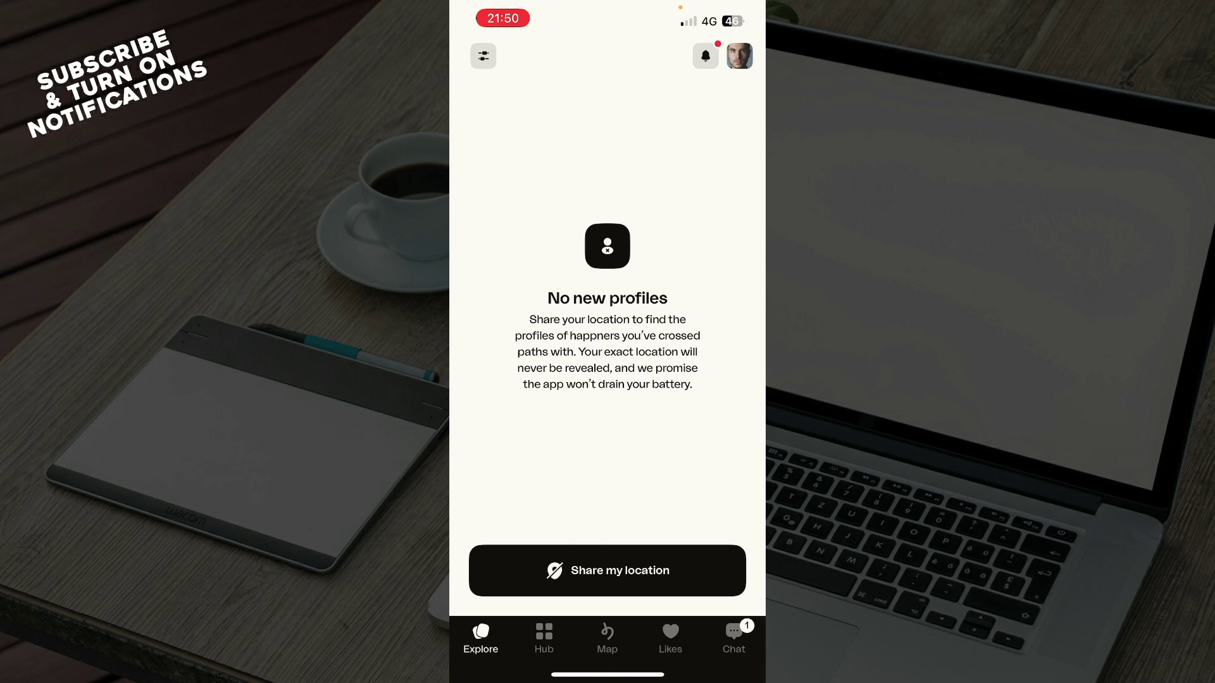
left_click(545, 636)
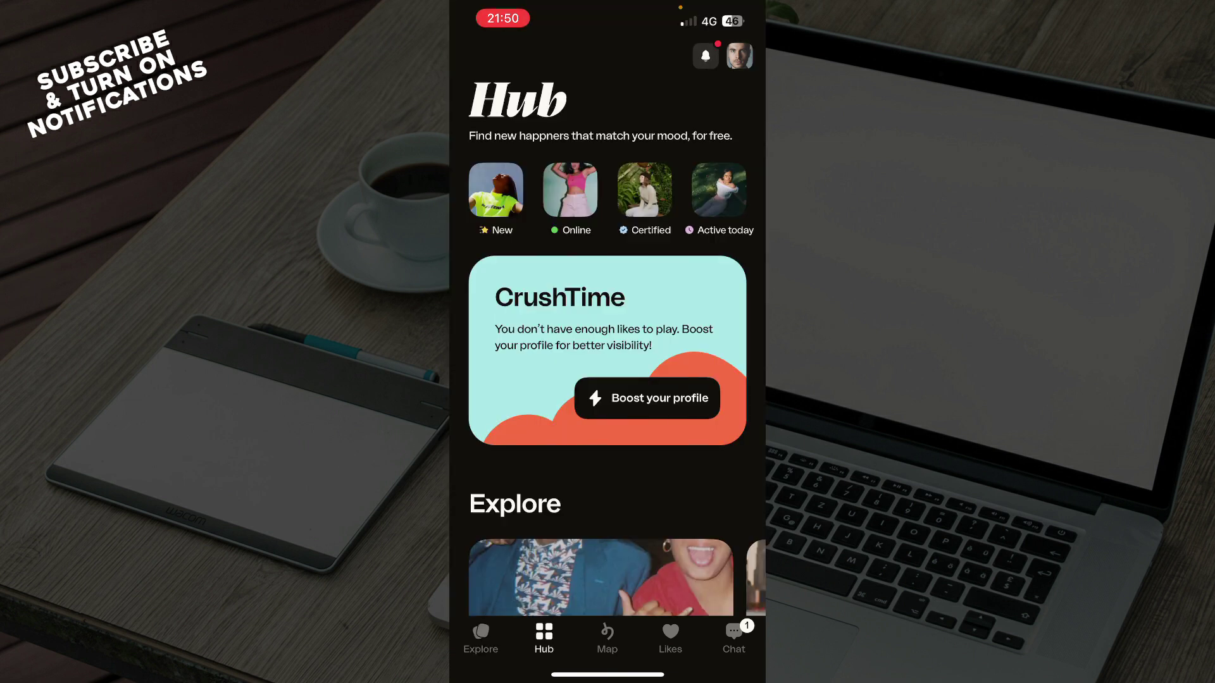
left_click(606, 638)
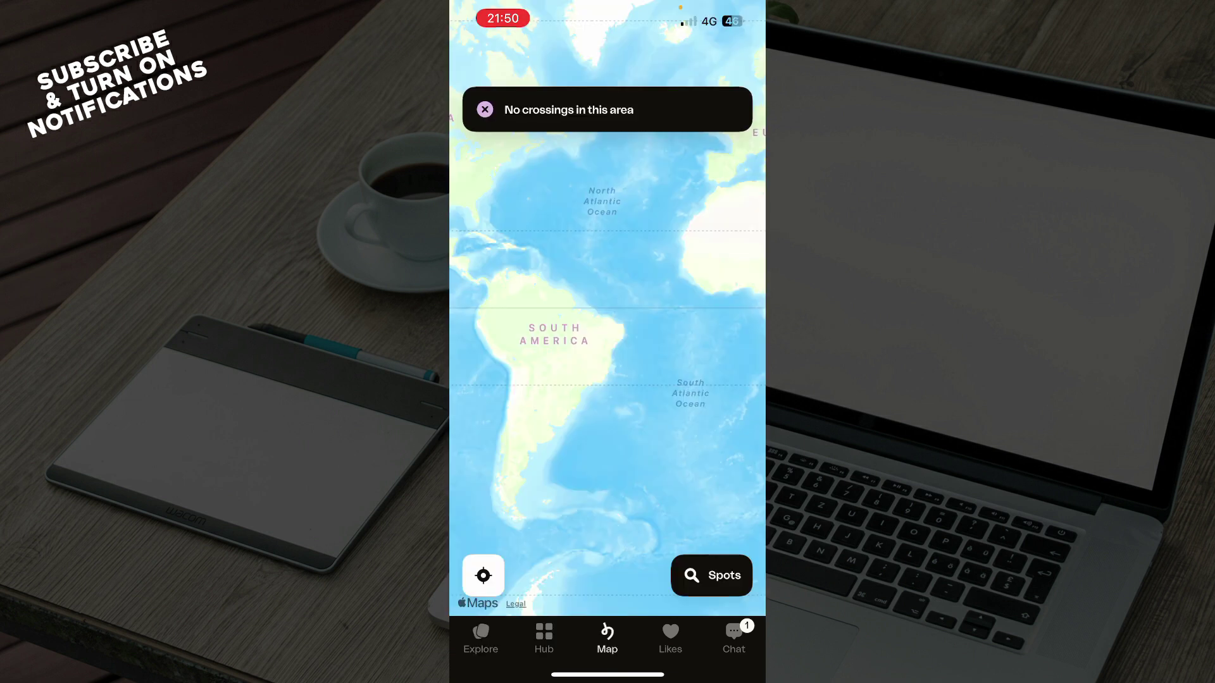
left_click(670, 638)
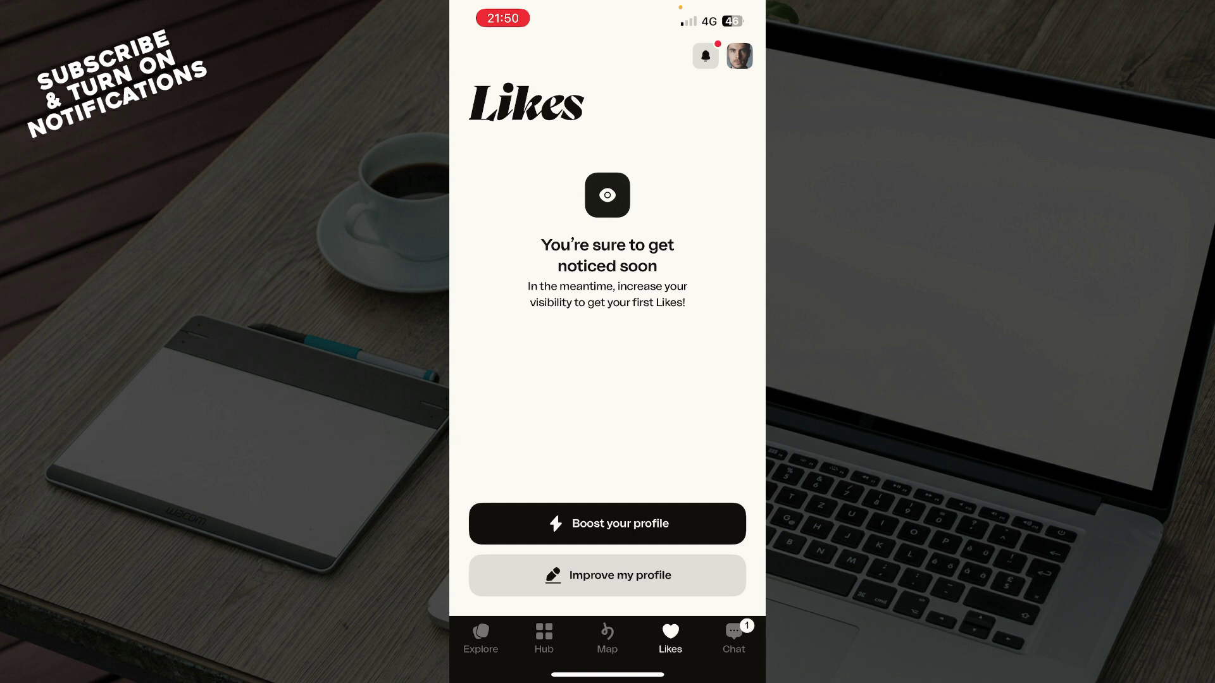
left_click(734, 638)
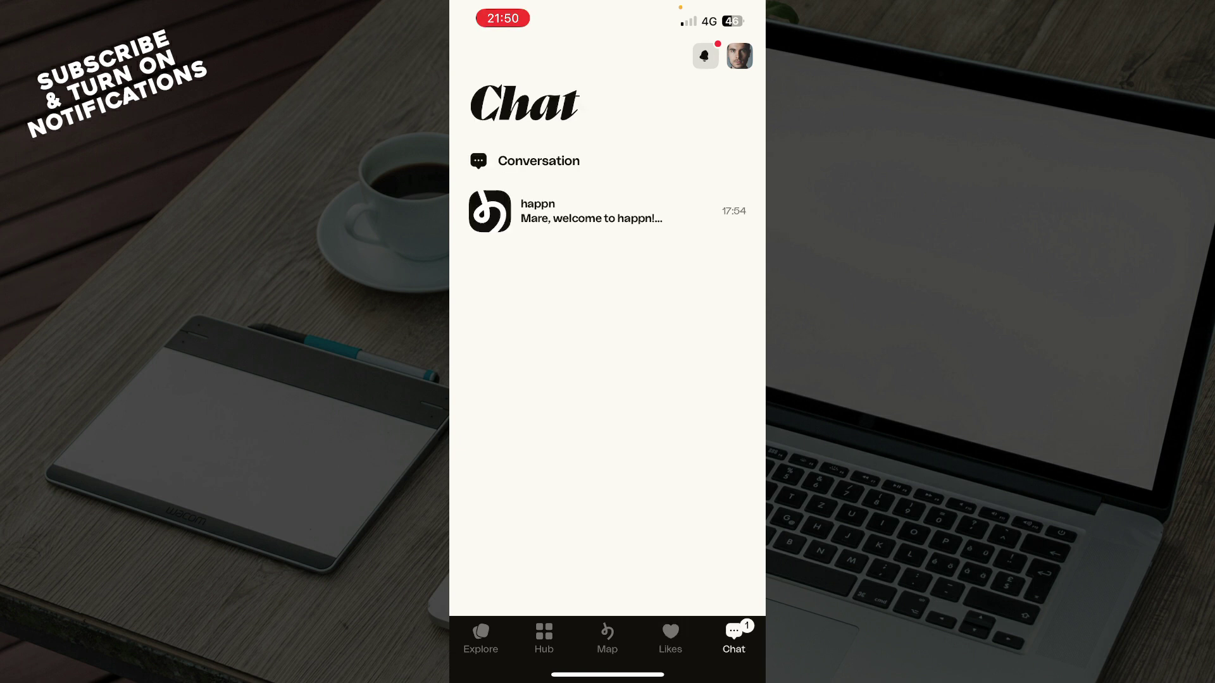
left_click(480, 638)
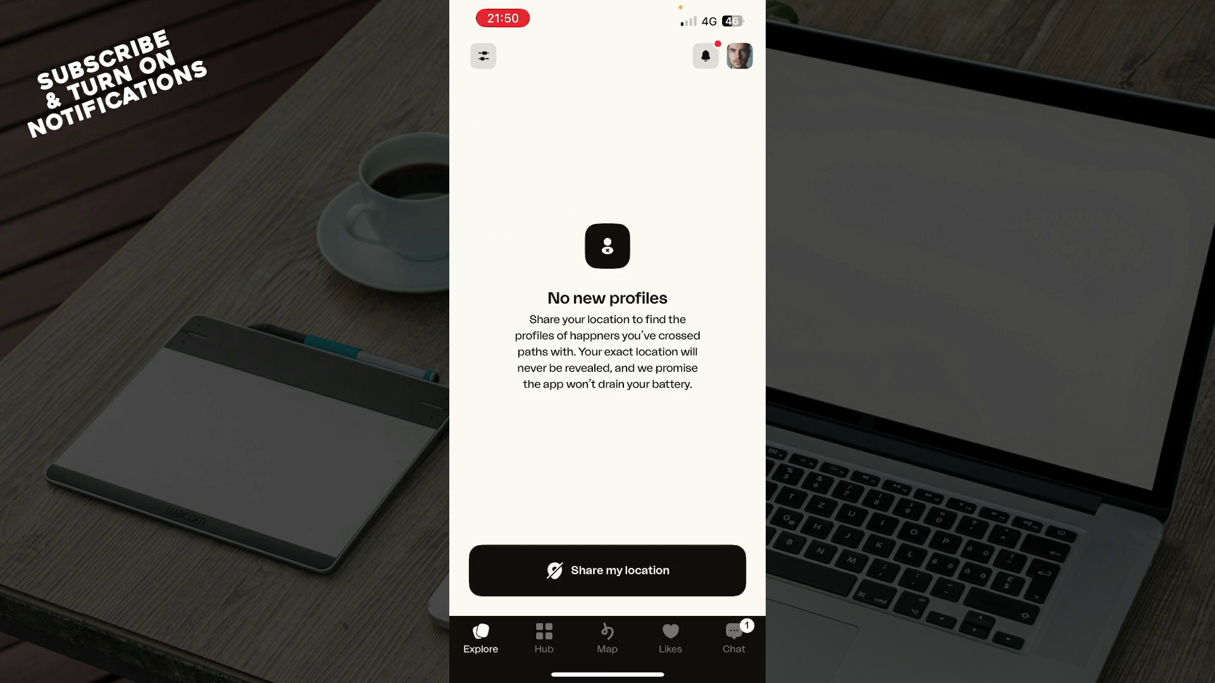